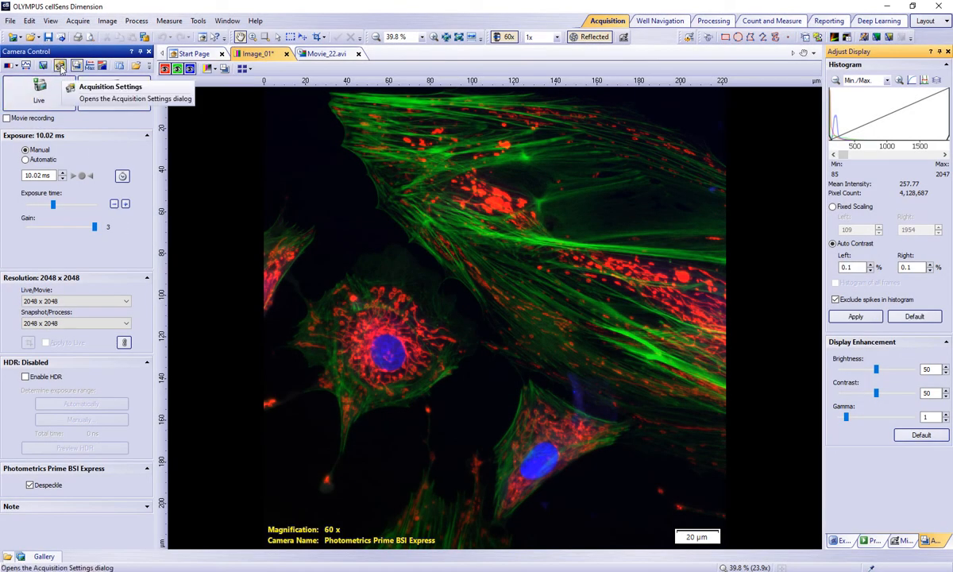
# - Set the camera's bit depth to 12-bit grayscale in the acquisition settings
pyautogui.click(60, 67)
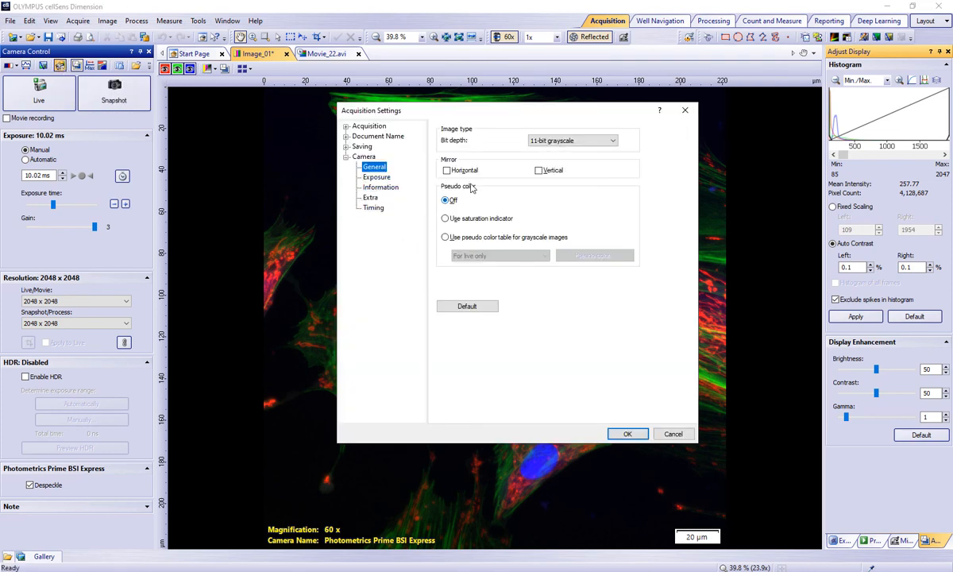
pyautogui.click(605, 143)
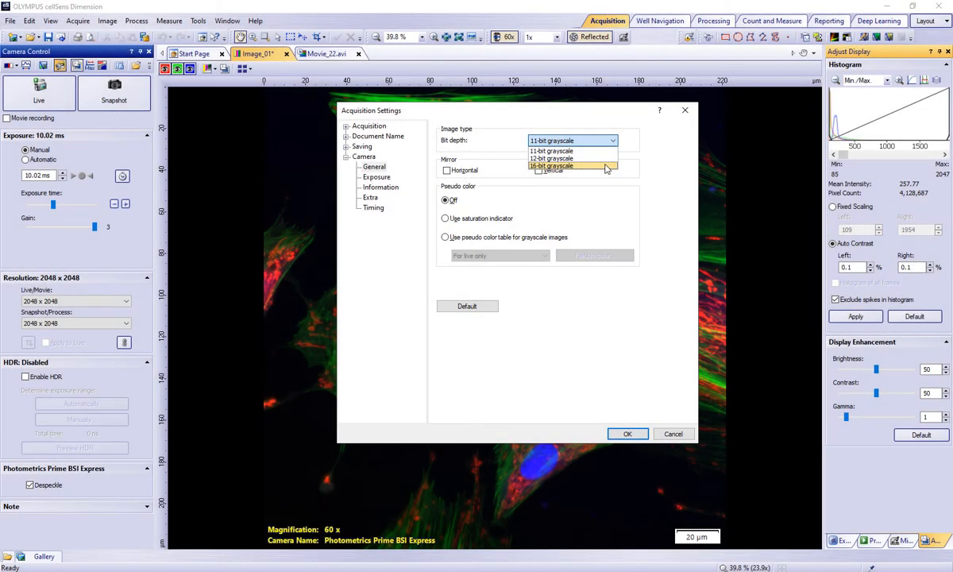
pyautogui.click(602, 158)
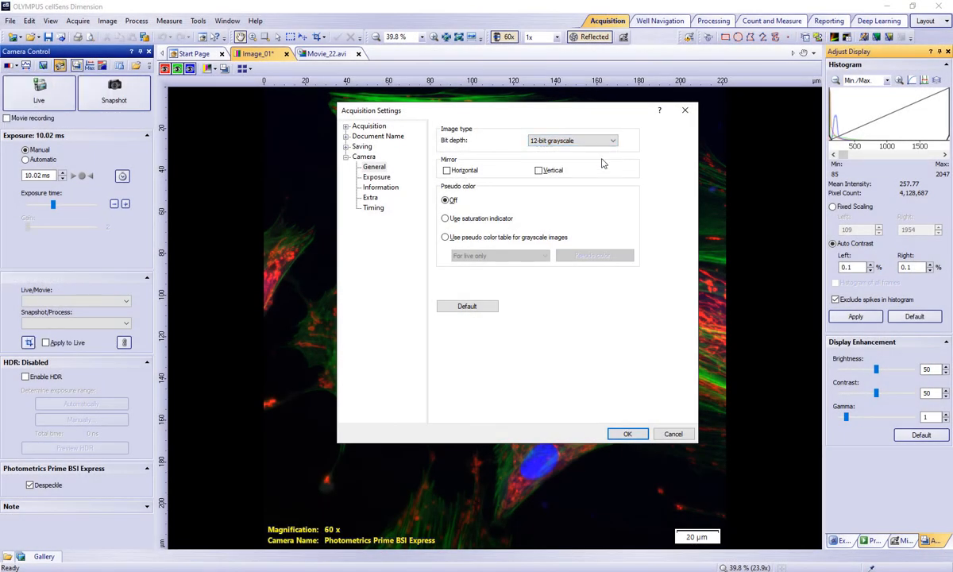
pyautogui.press('Return')
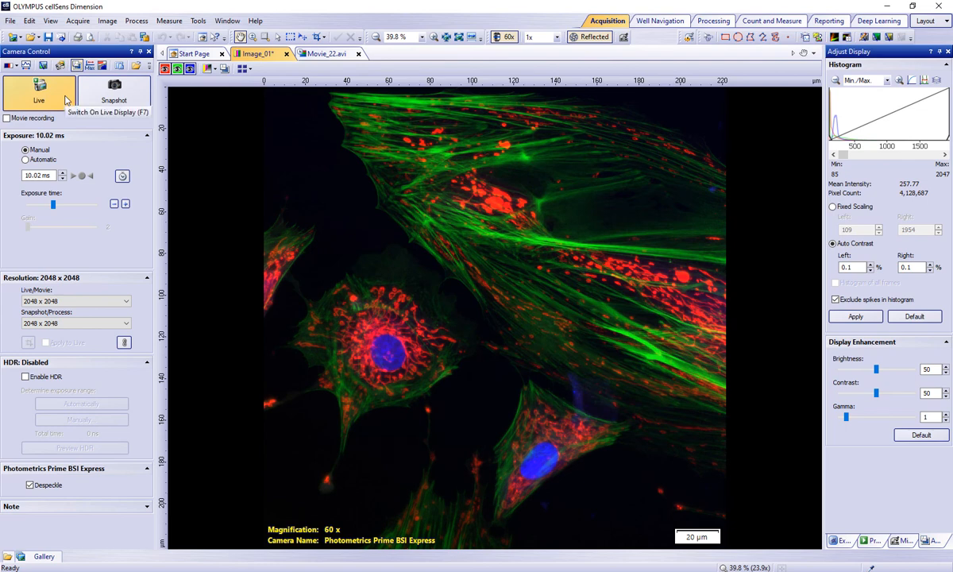
# - Set the exposure time to 50 ms, switch on the GY lamp line and start the live view
pyautogui.click(903, 540)
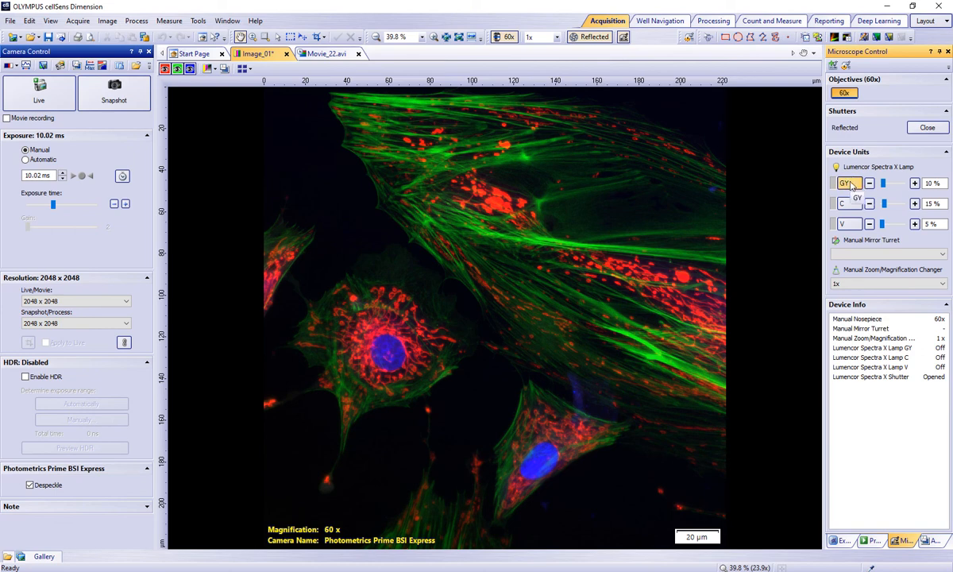
pyautogui.click(38, 175)
pyautogui.write('50')
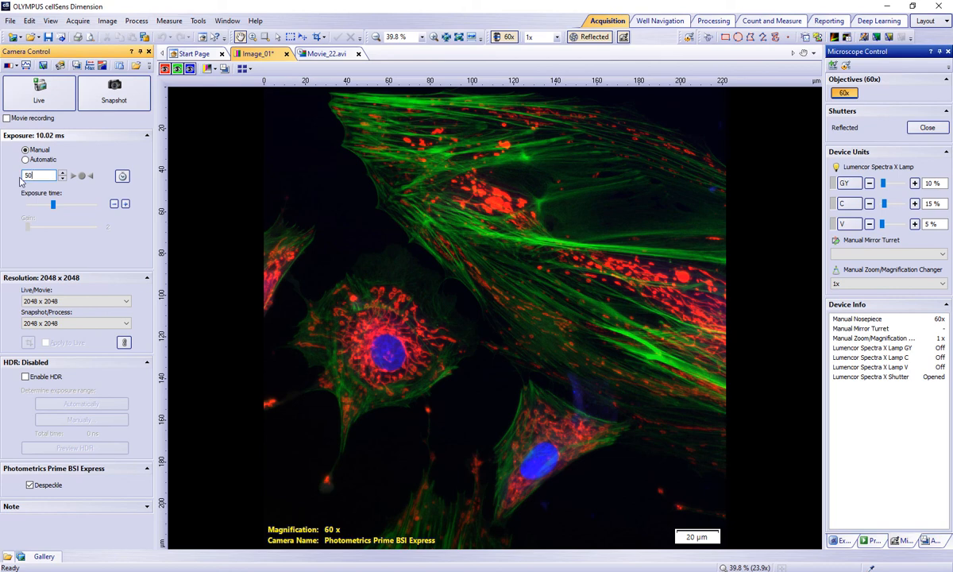
pyautogui.click(109, 108)
pyautogui.click(843, 183)
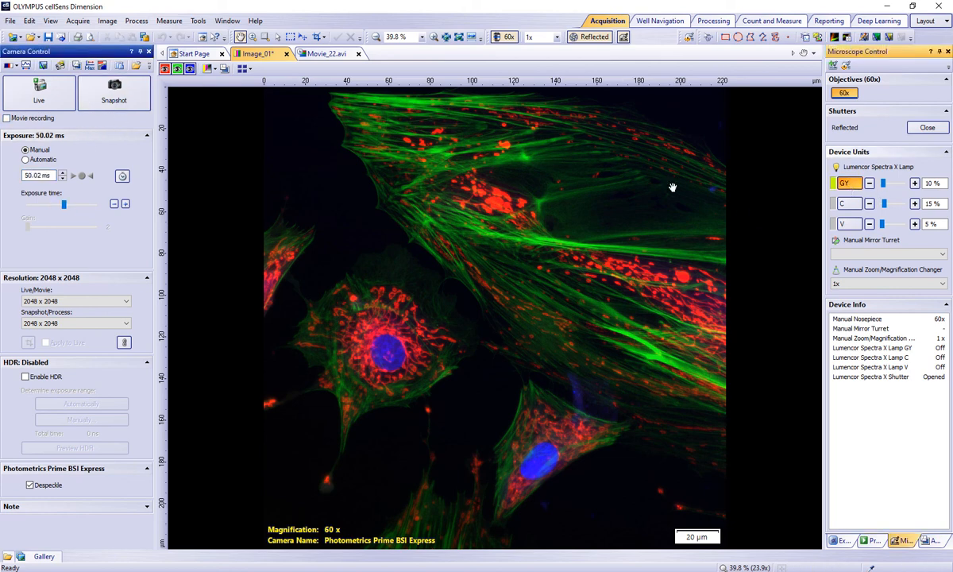
pyautogui.click(49, 105)
pyautogui.click(65, 99)
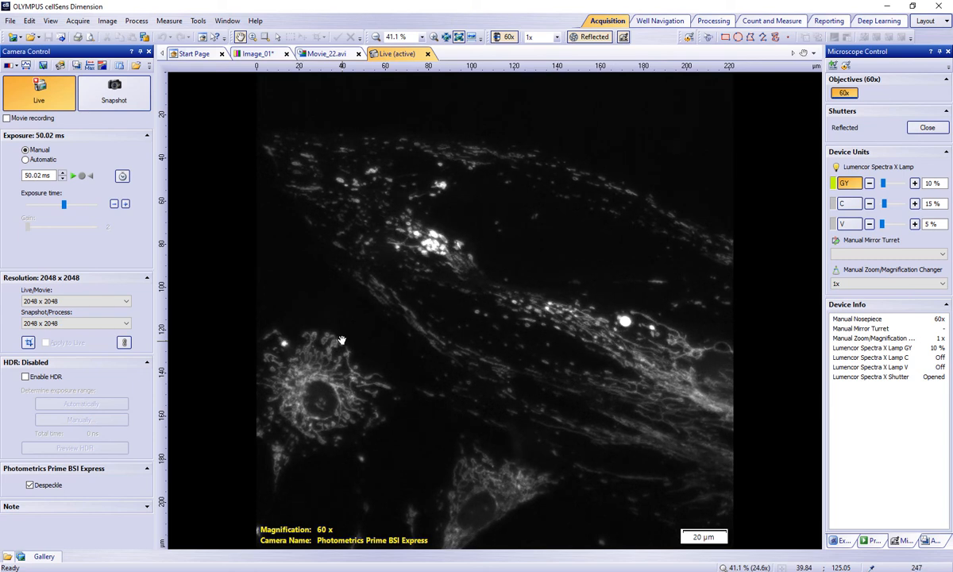
# - Lower the exposure time in two stages, first to 30.02 ms and finally to 20.02 ms
pyautogui.moveTo(52, 176); pyautogui.dragTo(11, 181)
pyautogui.write('30.02')
pyautogui.press('Return')
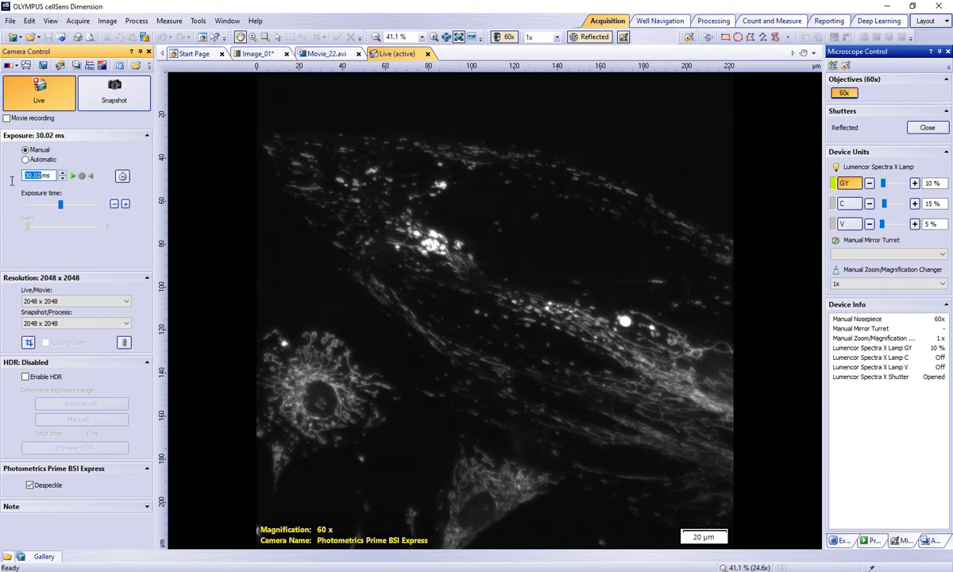
pyautogui.moveTo(51, 175)
pyautogui.mouseDown()
pyautogui.moveTo(43, 177)
pyautogui.moveTo(50, 176)
pyautogui.mouseUp()
pyautogui.write('15.02')
pyautogui.press('Return')
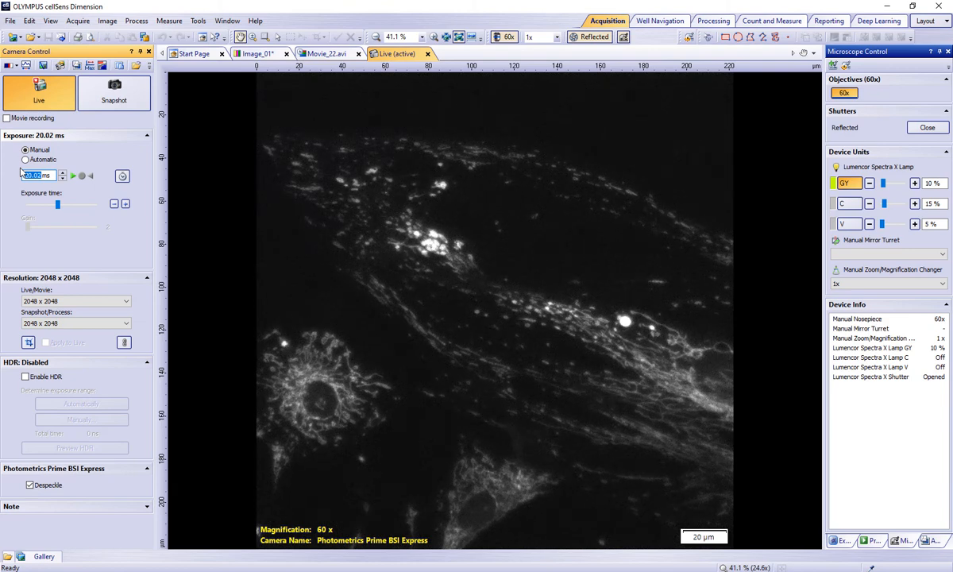
# - Enable movie recording and record a short full-frame movie with Auto Contrast applied to the display
pyautogui.click(19, 120)
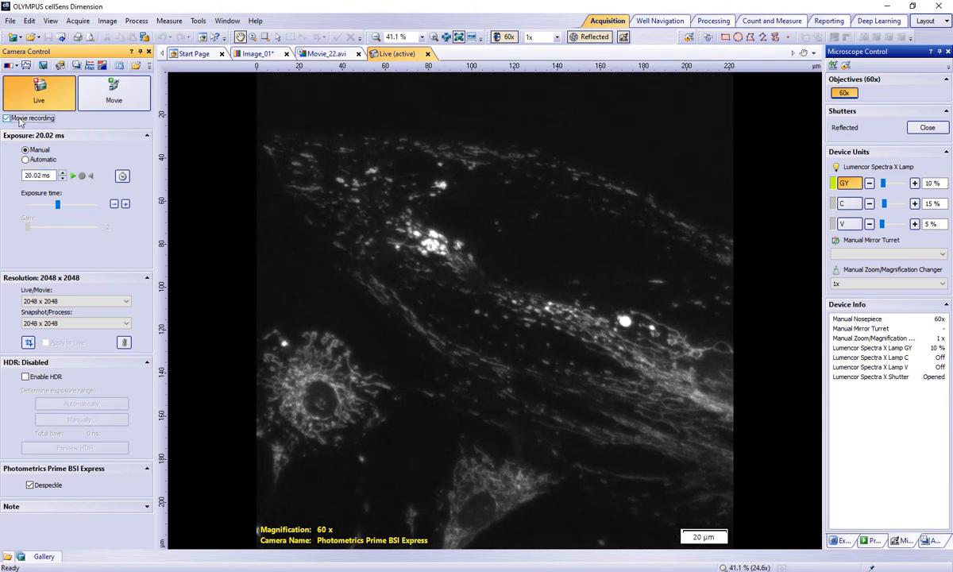
pyautogui.click(116, 95)
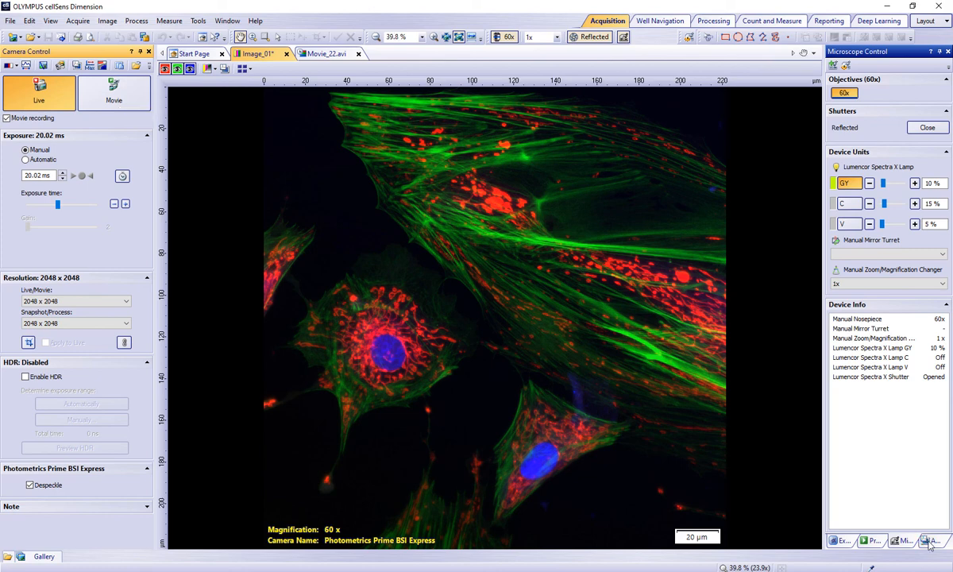
pyautogui.click(846, 246)
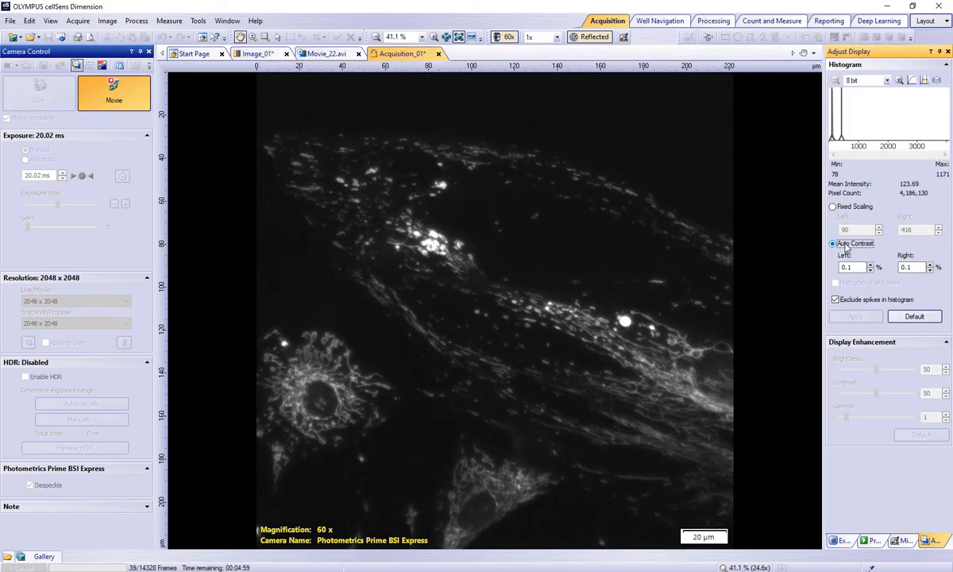
pyautogui.click(134, 98)
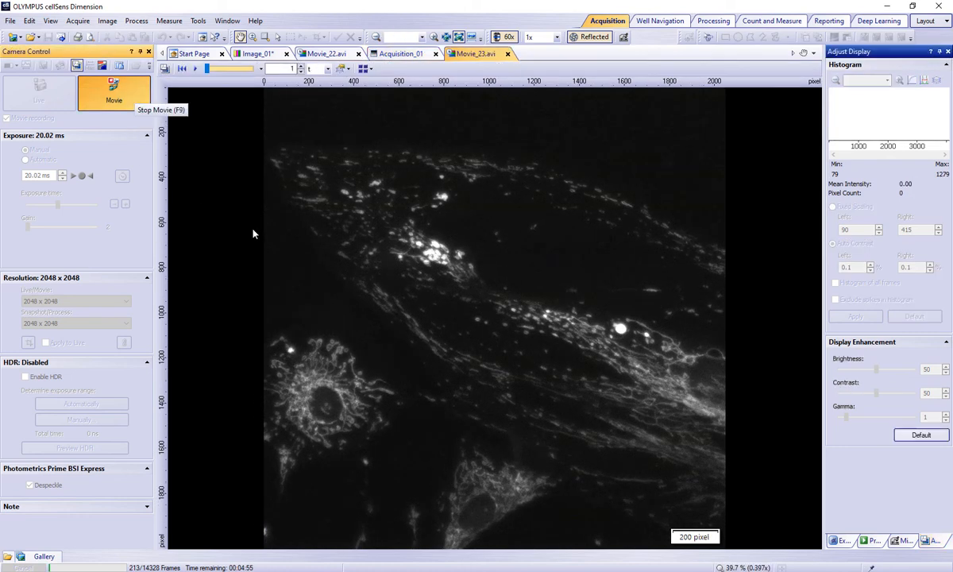
# - Review the frame count and time spacing in the properties of Movie_23.avi, and close the properties
pyautogui.rightClick(454, 230)
pyautogui.click(466, 238)
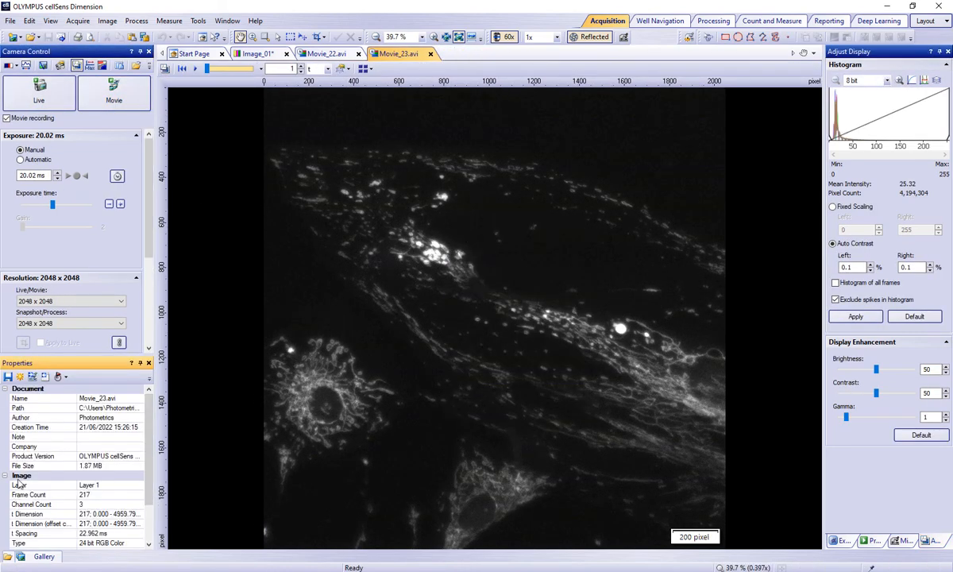
pyautogui.scroll(-3, 141, 445)
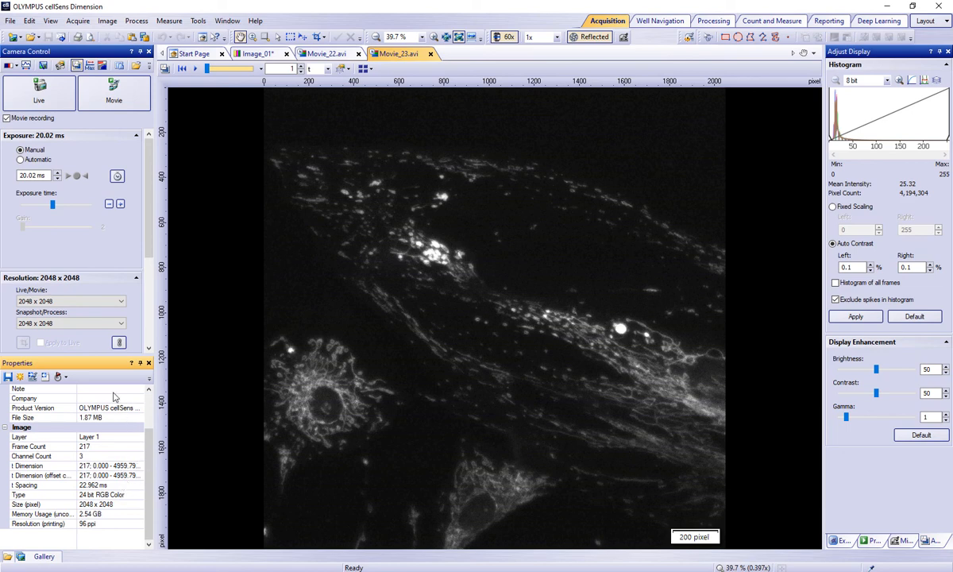
pyautogui.click(148, 362)
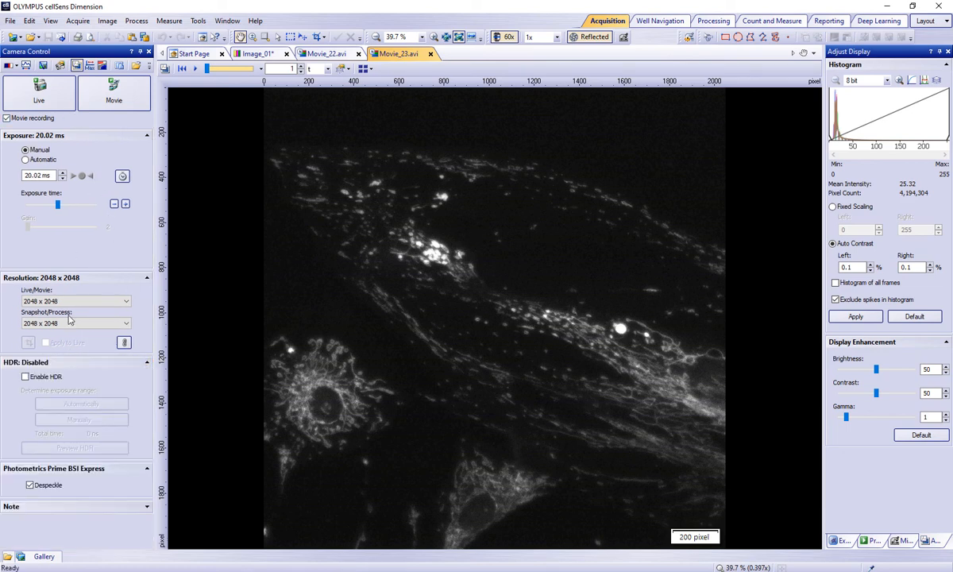
# - Position a 2048 × 1024 pixel camera subarray over the lower cells in the live view and review the cropped movie's properties
pyautogui.click(41, 92)
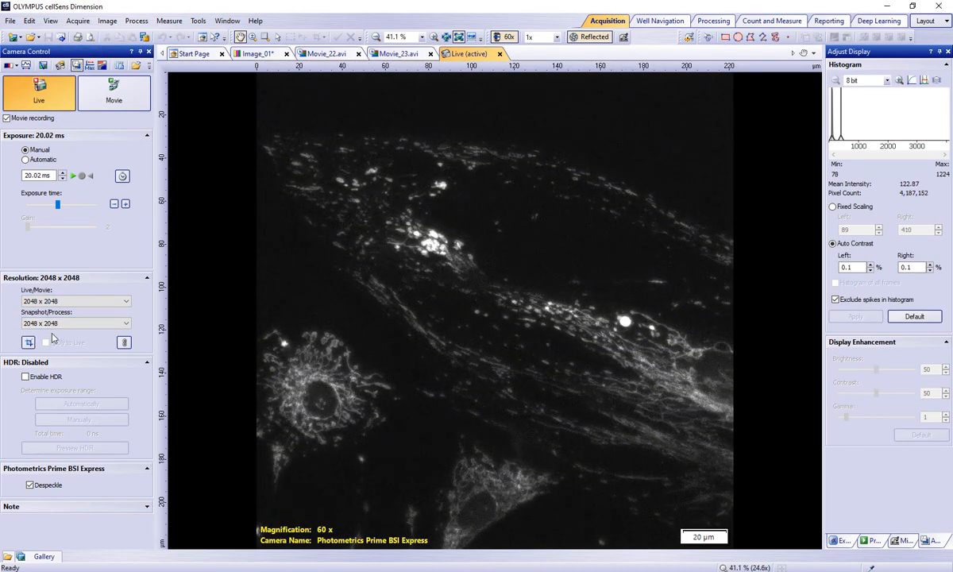
pyautogui.click(27, 343)
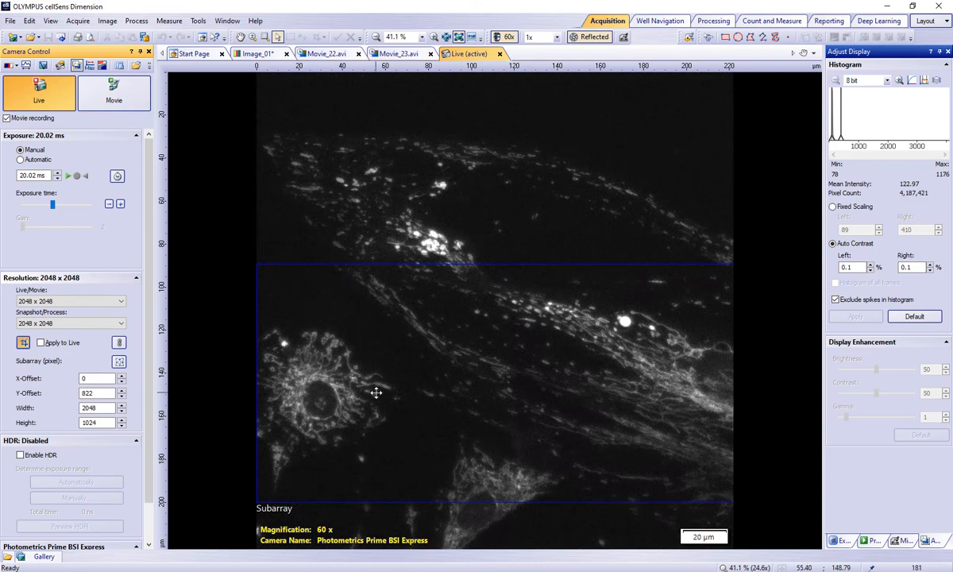
pyautogui.moveTo(388, 381); pyautogui.dragTo(308, 406)
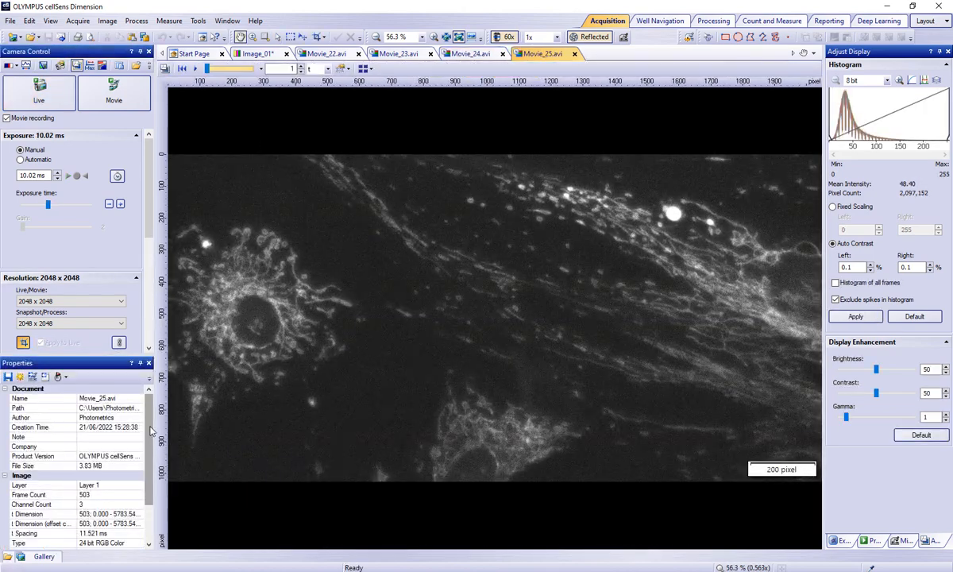
pyautogui.scroll(-2, 137, 423)
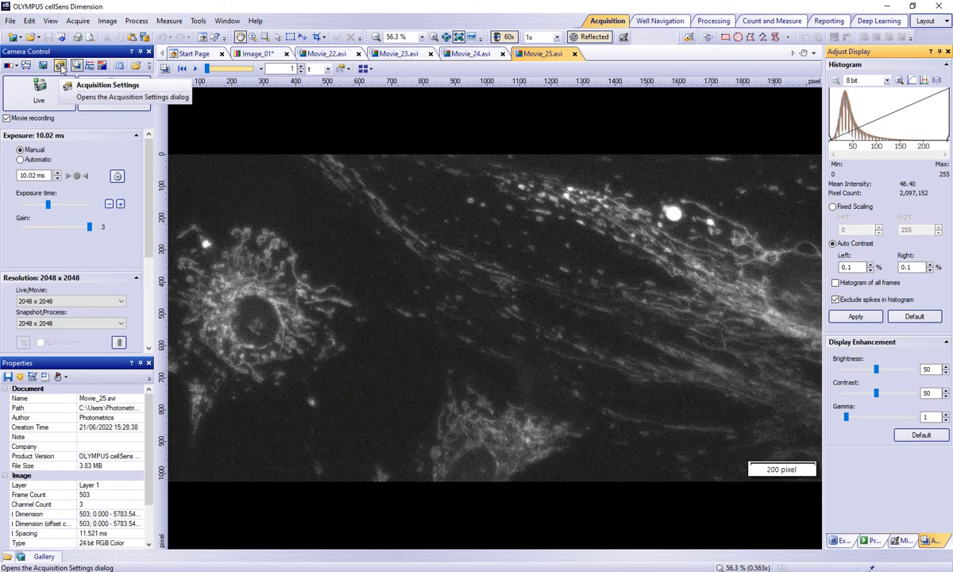
# - Use 11-bit grayscale as the camera's bit depth and set the gain to 3
pyautogui.click(62, 68)
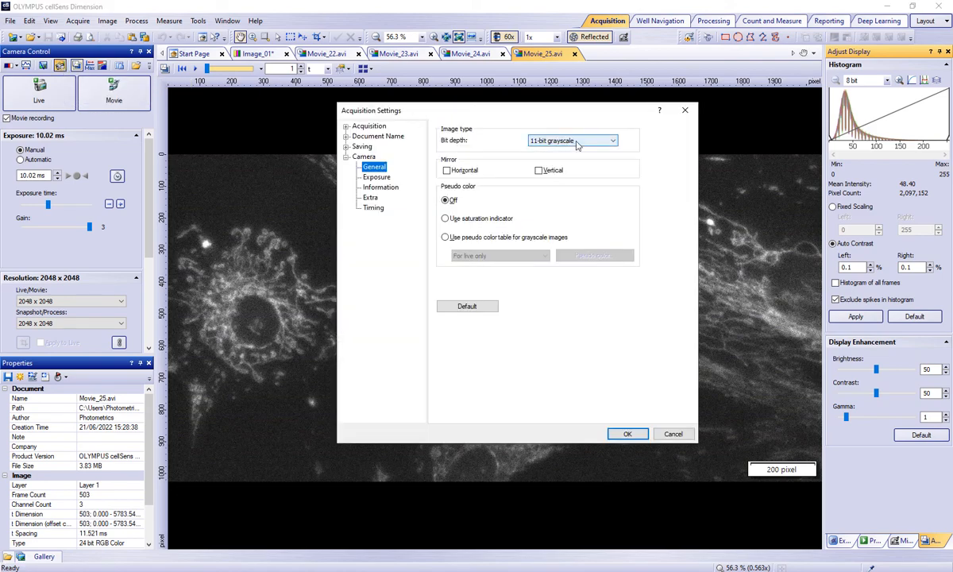
pyautogui.click(624, 434)
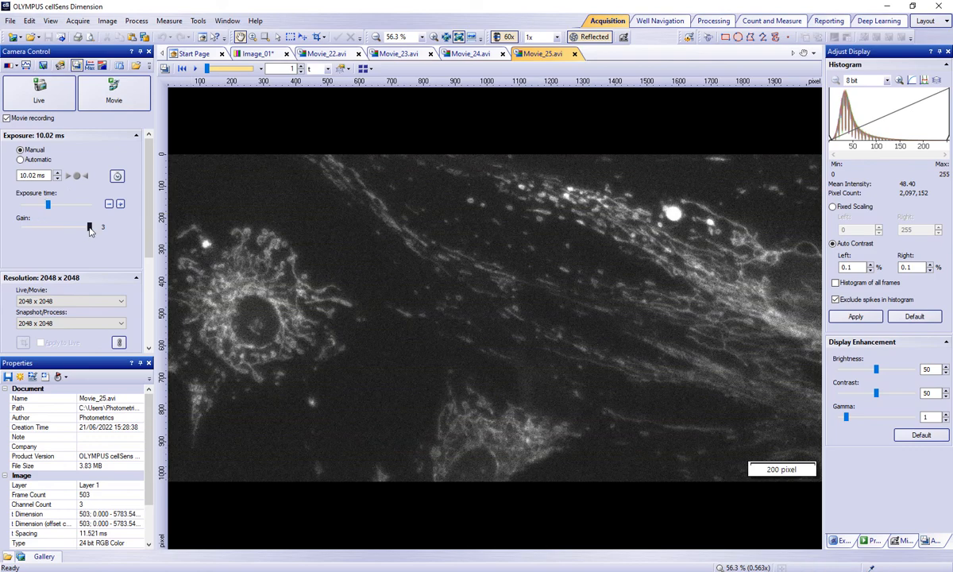
pyautogui.moveTo(86, 225)
pyautogui.mouseDown()
pyautogui.moveTo(70, 231)
pyautogui.moveTo(89, 234)
pyautogui.mouseUp()
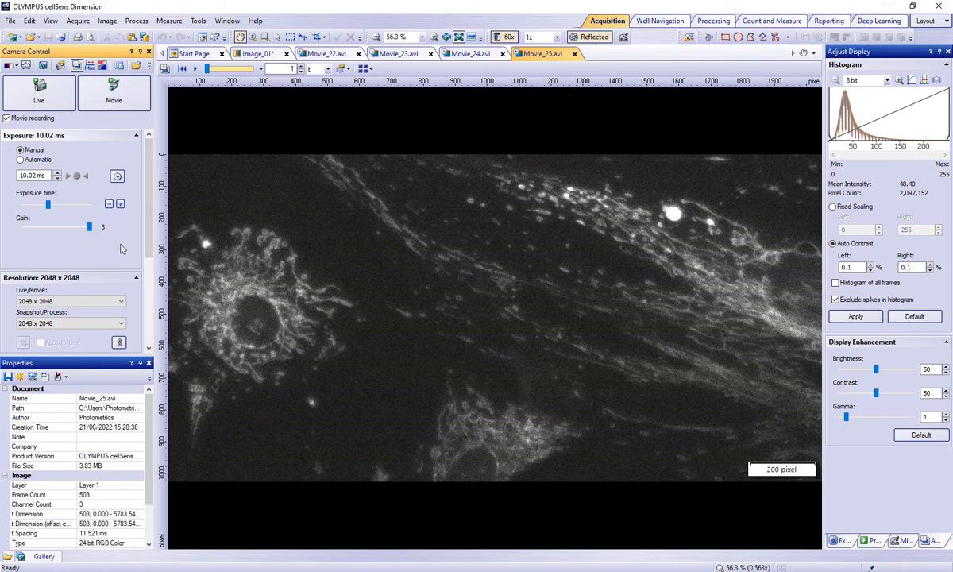
# - Record a full-frame 2048 × 2048 movie from the live view at 10.02 ms exposure and review its frame count and time spacing
pyautogui.click(45, 99)
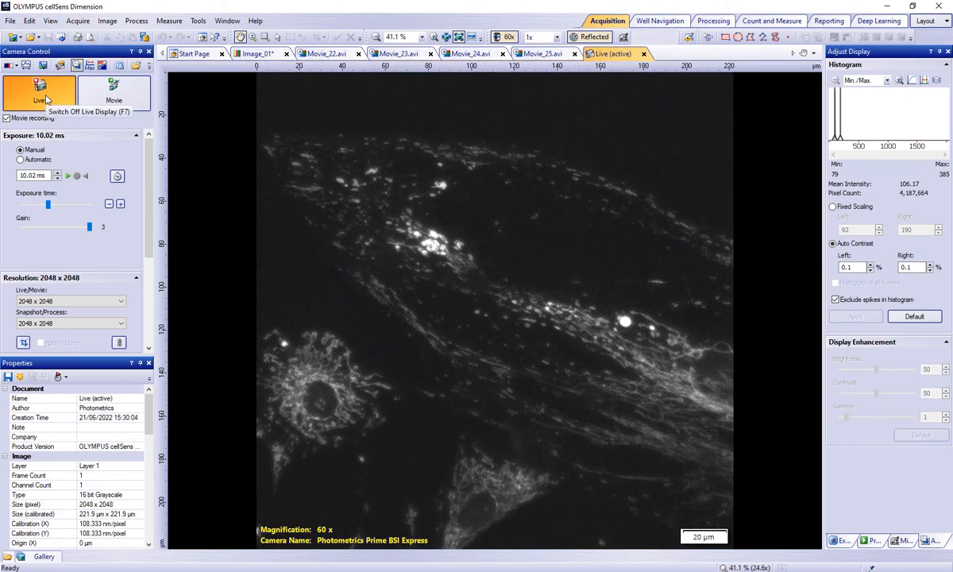
pyautogui.click(104, 101)
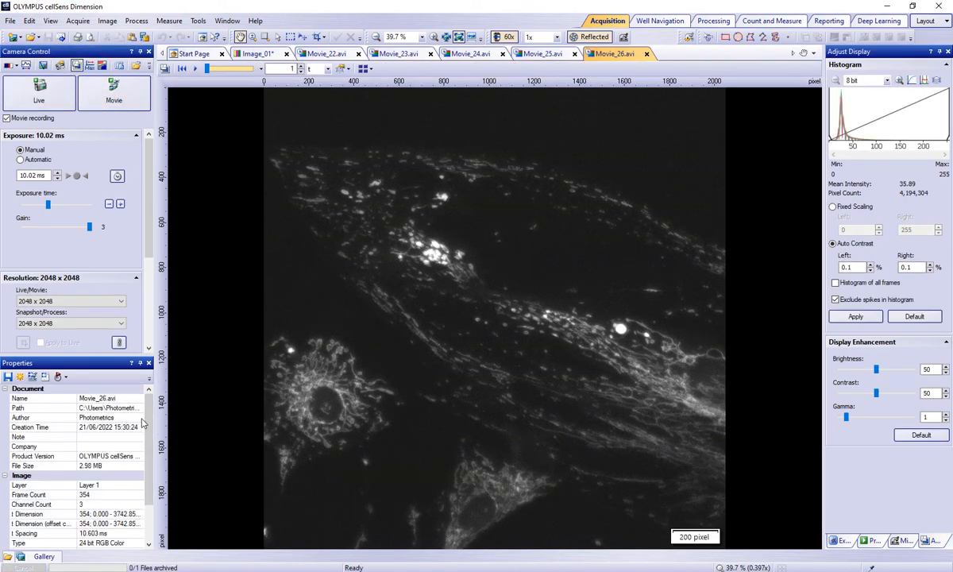
pyautogui.scroll(-2, 142, 471)
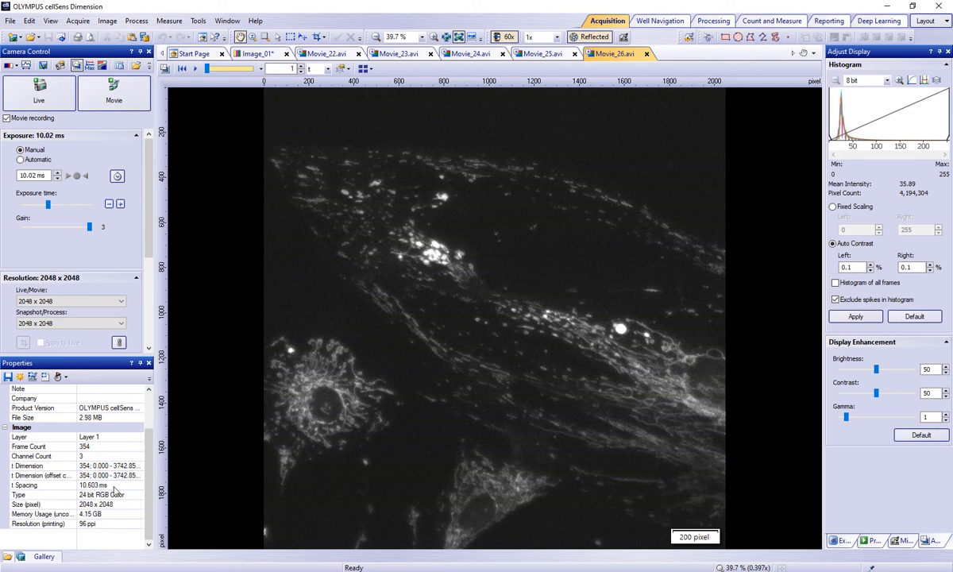
pyautogui.scroll(1, 116, 490)
pyautogui.scroll(2, 116, 490)
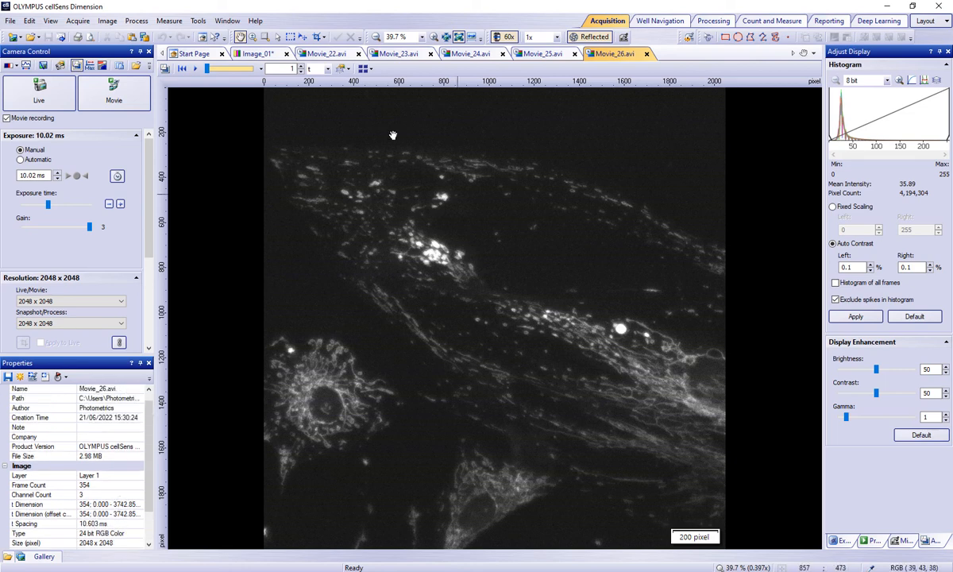